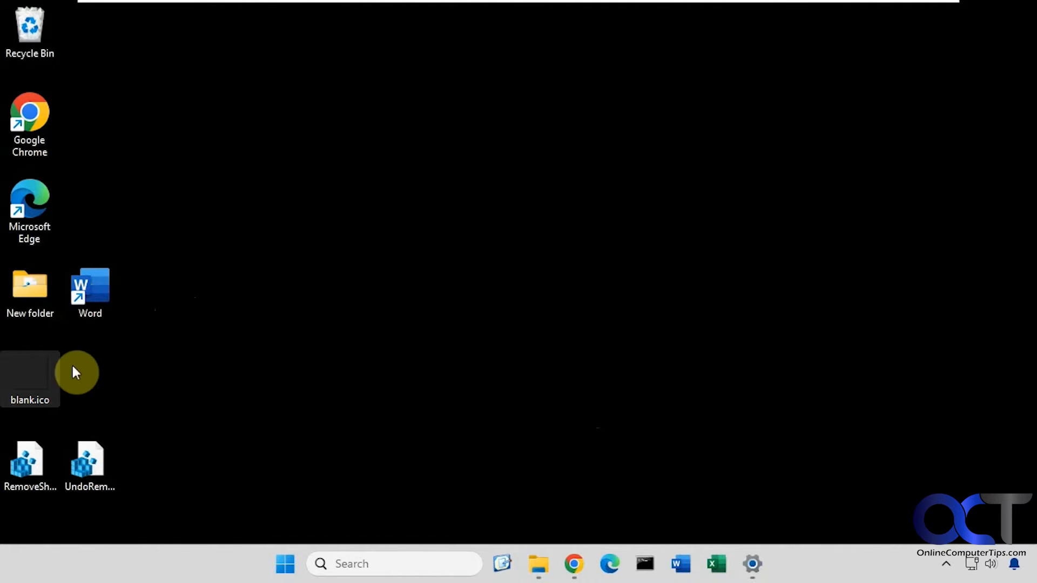
Step: Copy blank.ico into C:\Windows with administrator permission, then hide File Explorer to show the desktop
click(50, 385)
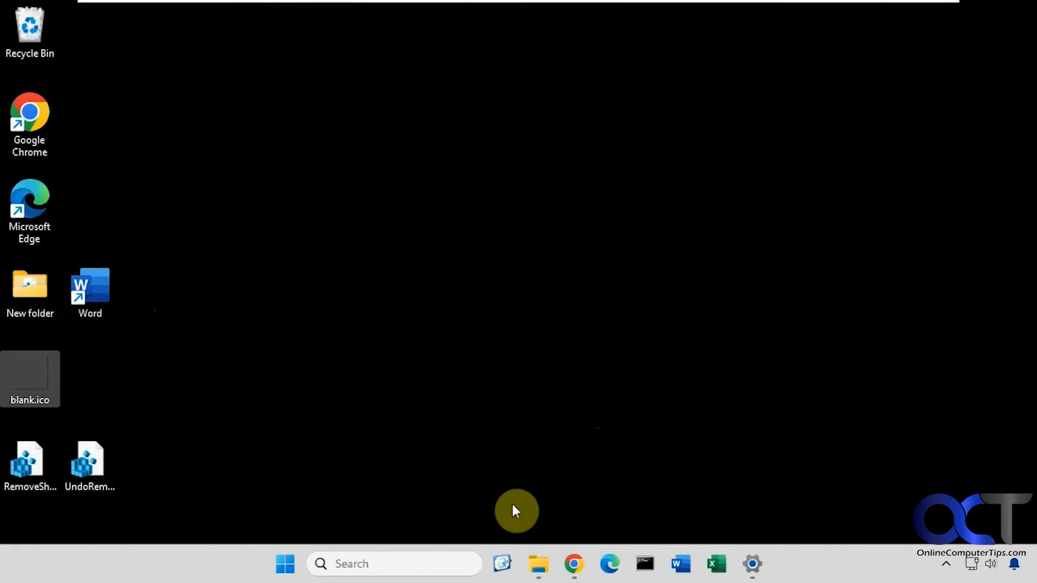
click(538, 552)
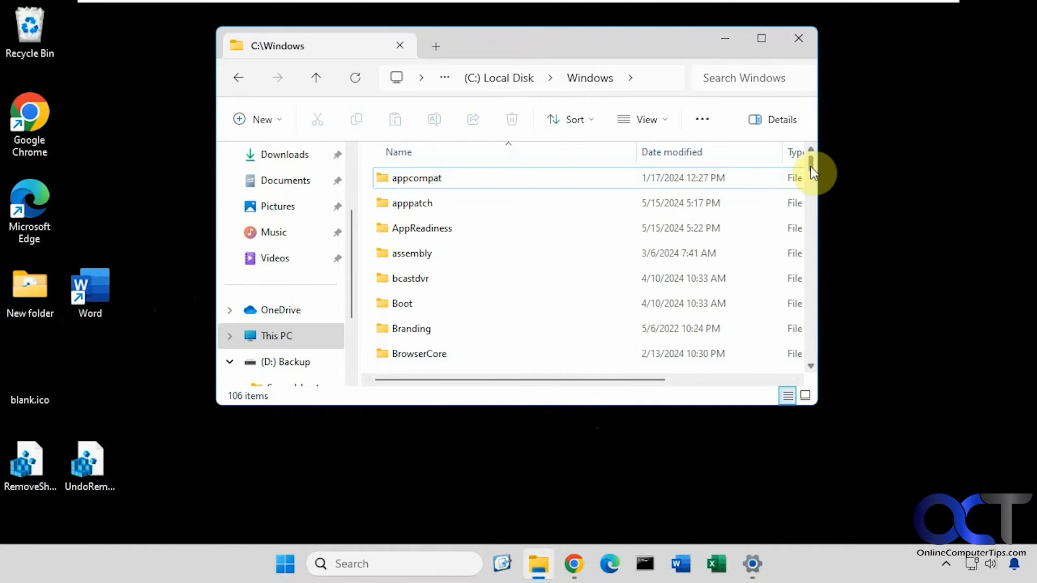
drag(812, 167, 800, 389)
drag(37, 381, 575, 330)
click(609, 351)
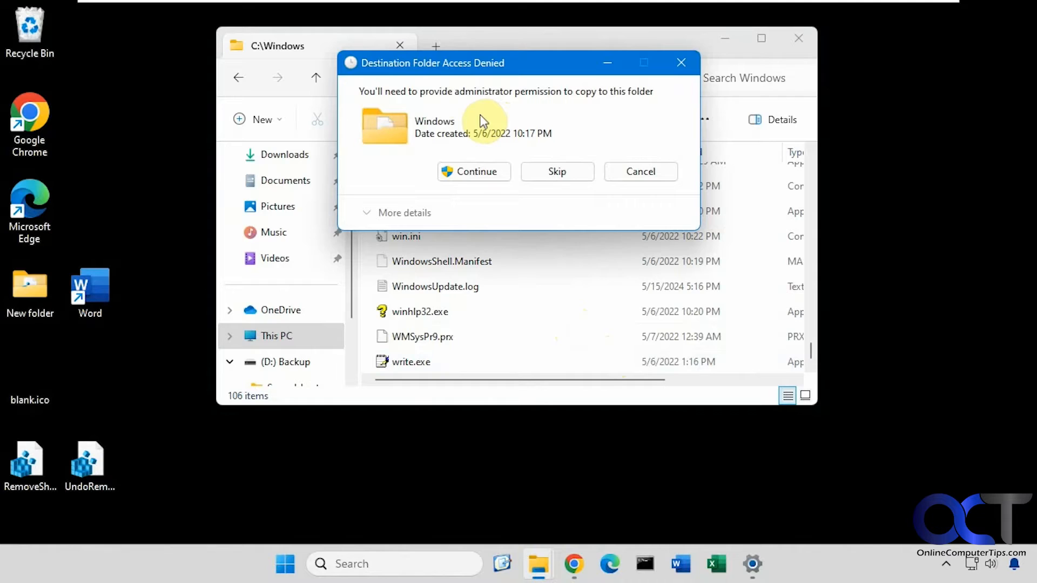
click(477, 172)
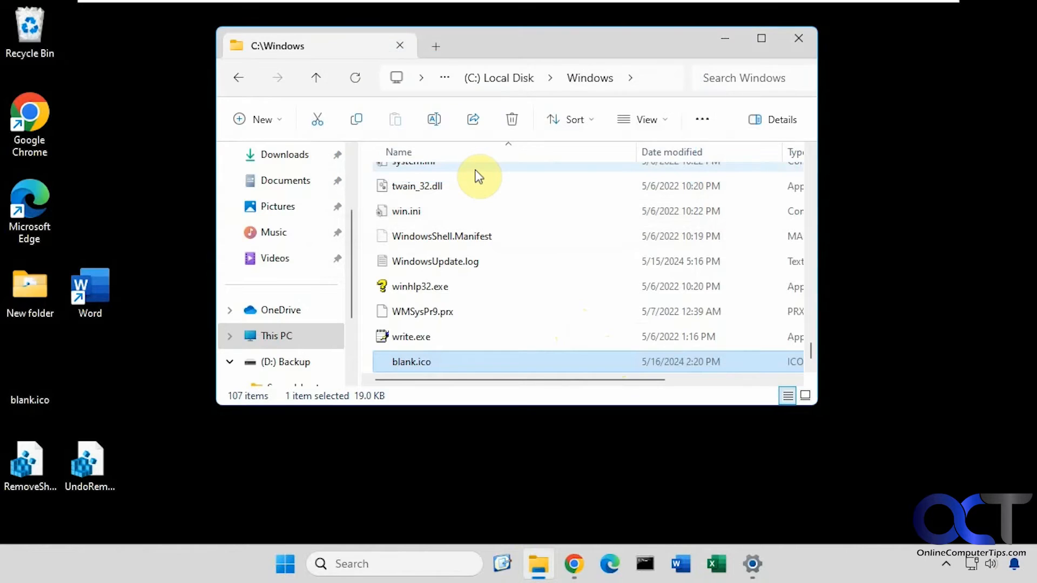
click(729, 38)
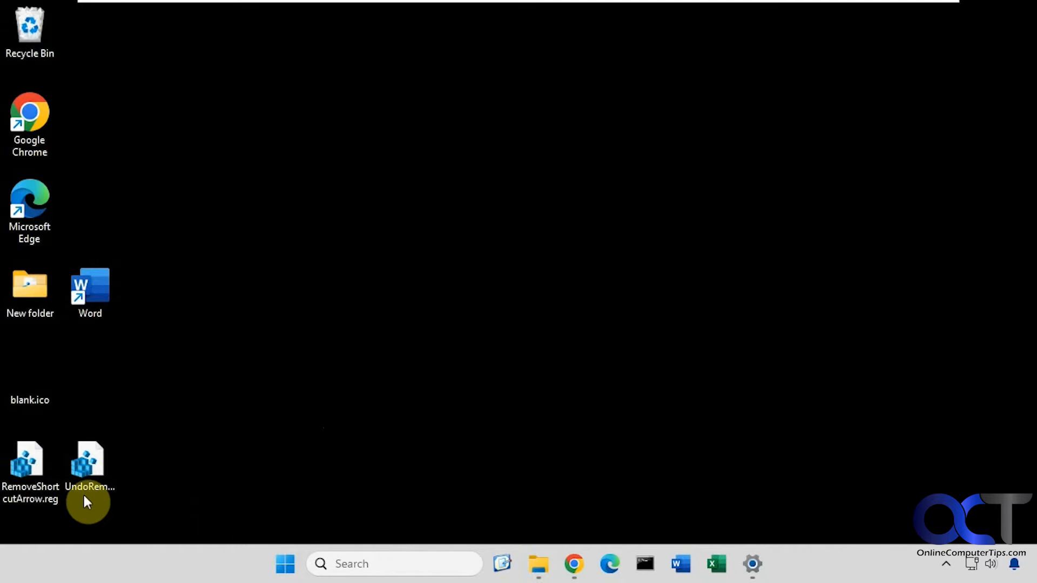
click(103, 470)
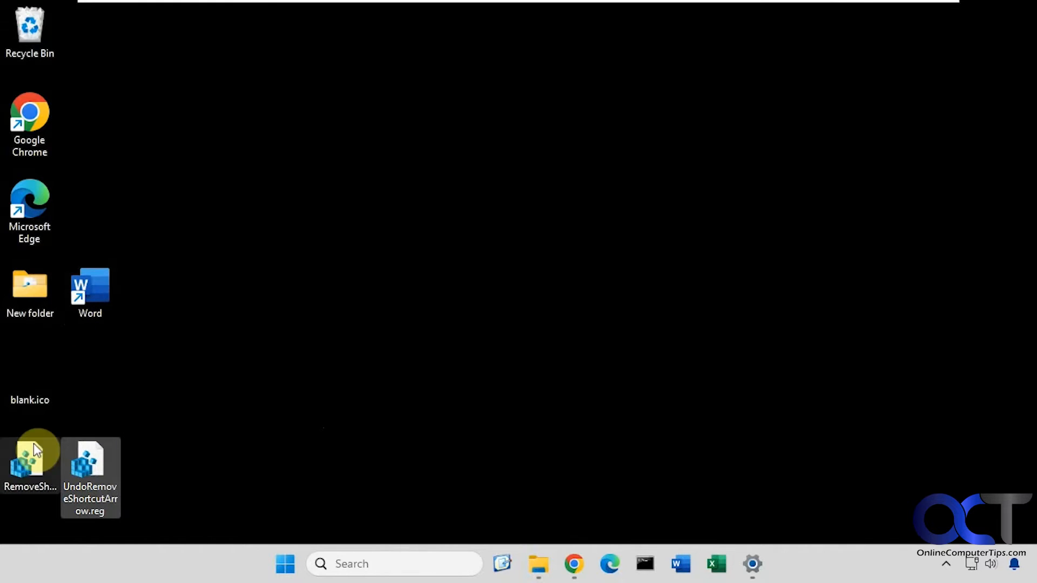
click(23, 476)
right_click(24, 473)
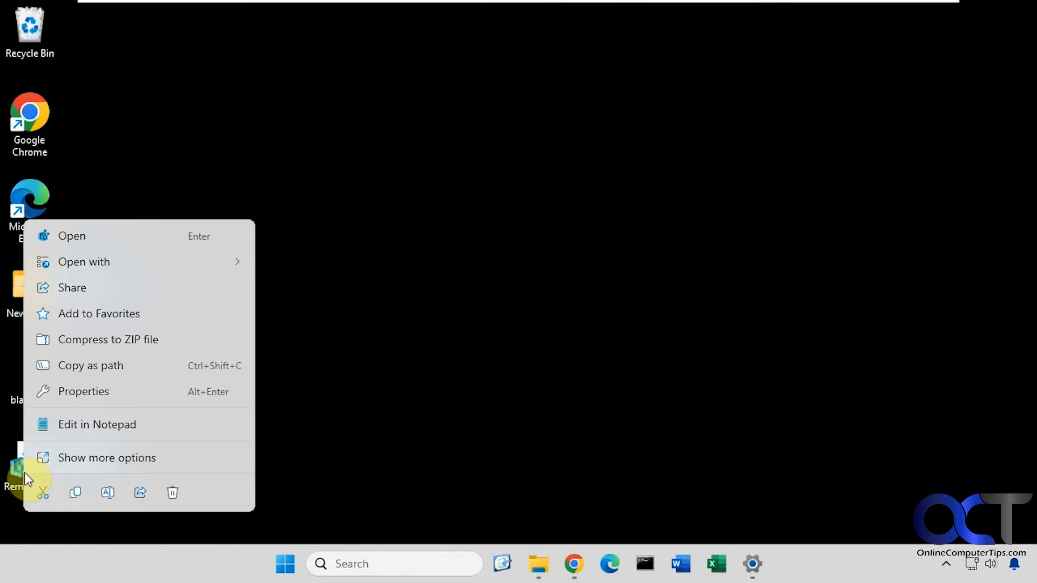
click(83, 425)
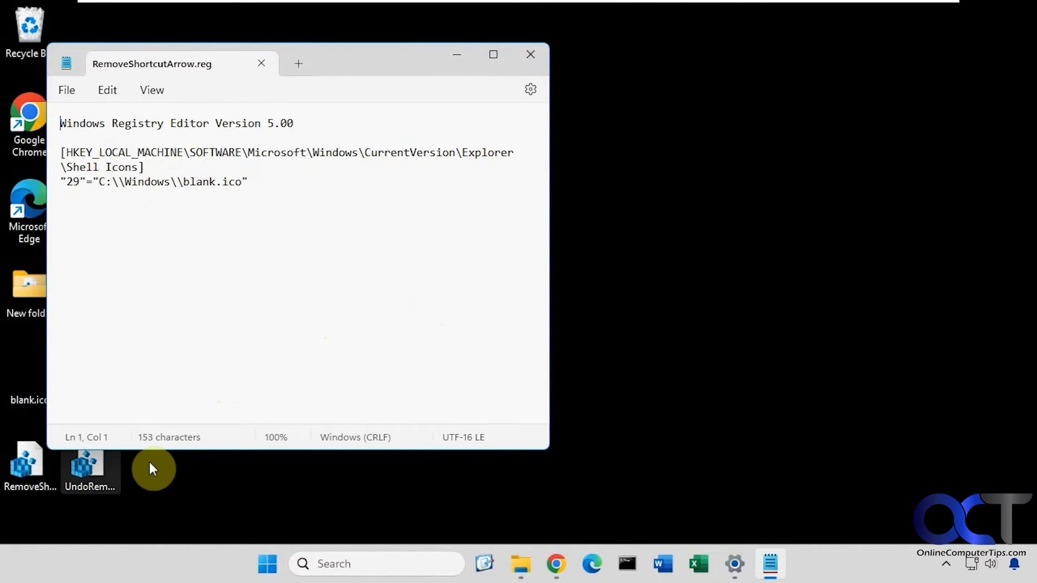
right_click(99, 467)
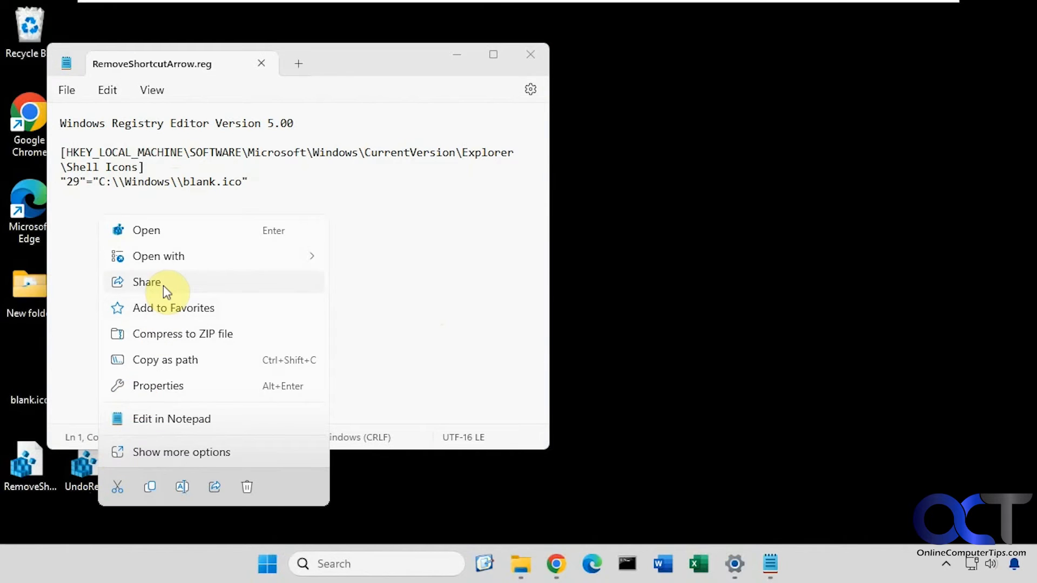
mouse_move(160, 256)
click(373, 260)
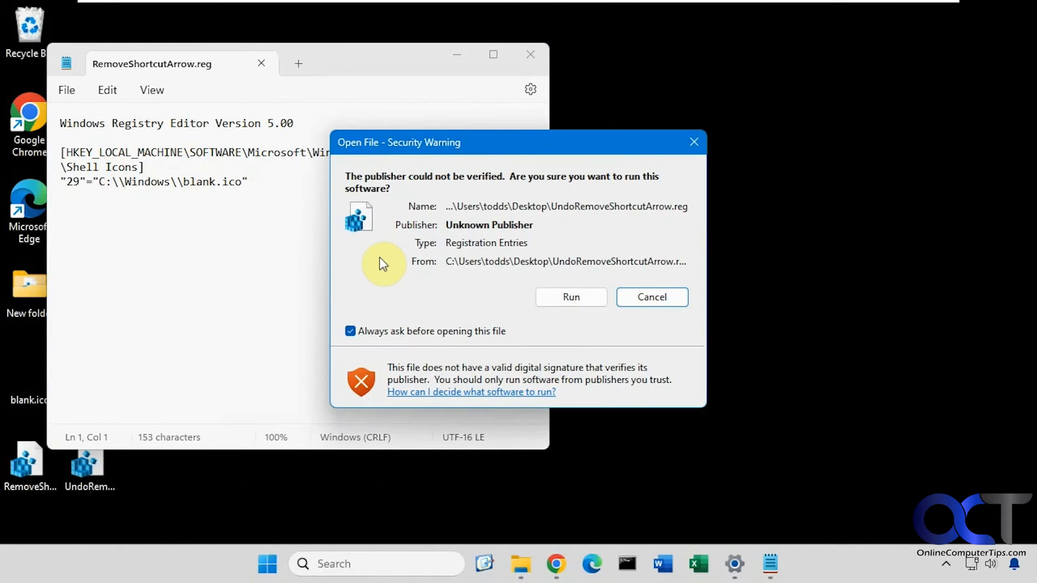
click(555, 298)
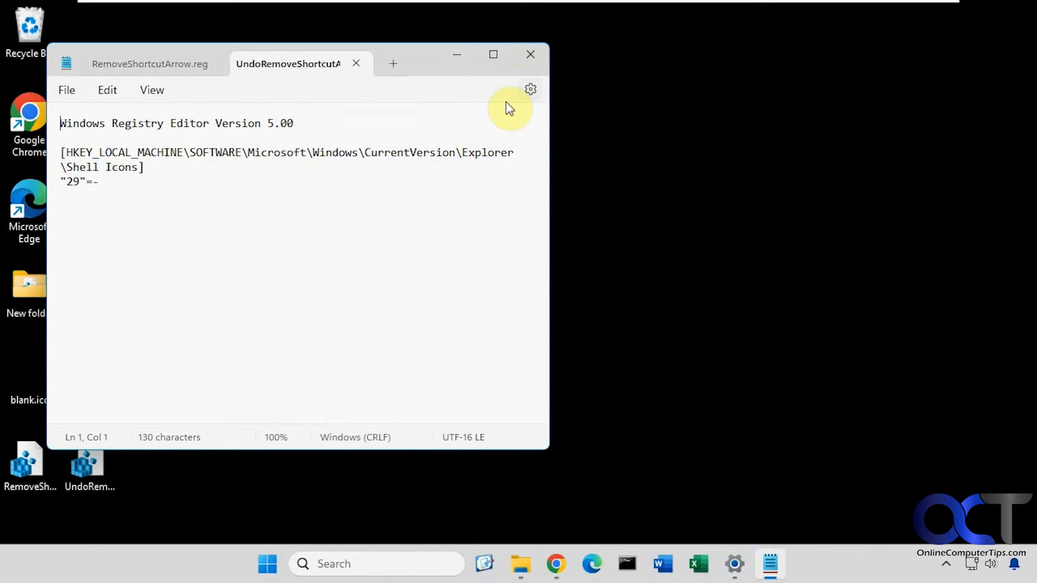
click(532, 54)
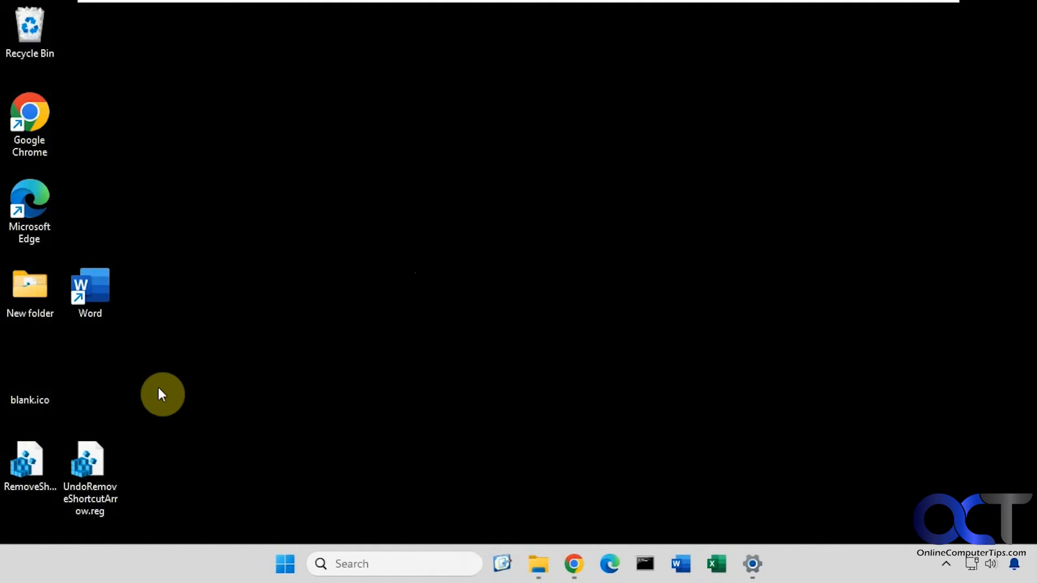
Step: Merge RemoveShortcutArrow.reg into the registry, allowing the unverified file, UAC and the confirmation
click(25, 467)
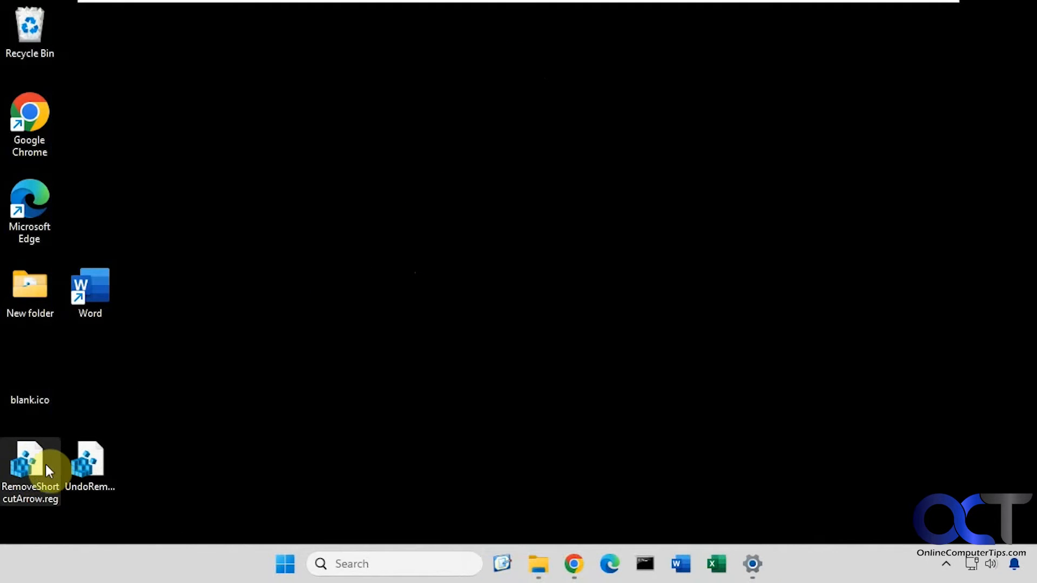
double_click(23, 468)
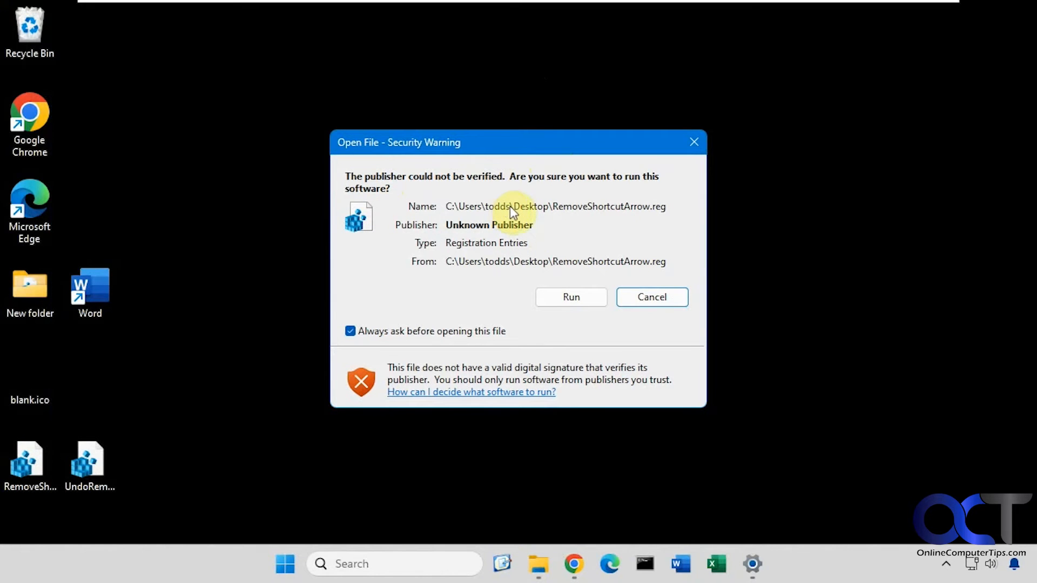
click(564, 294)
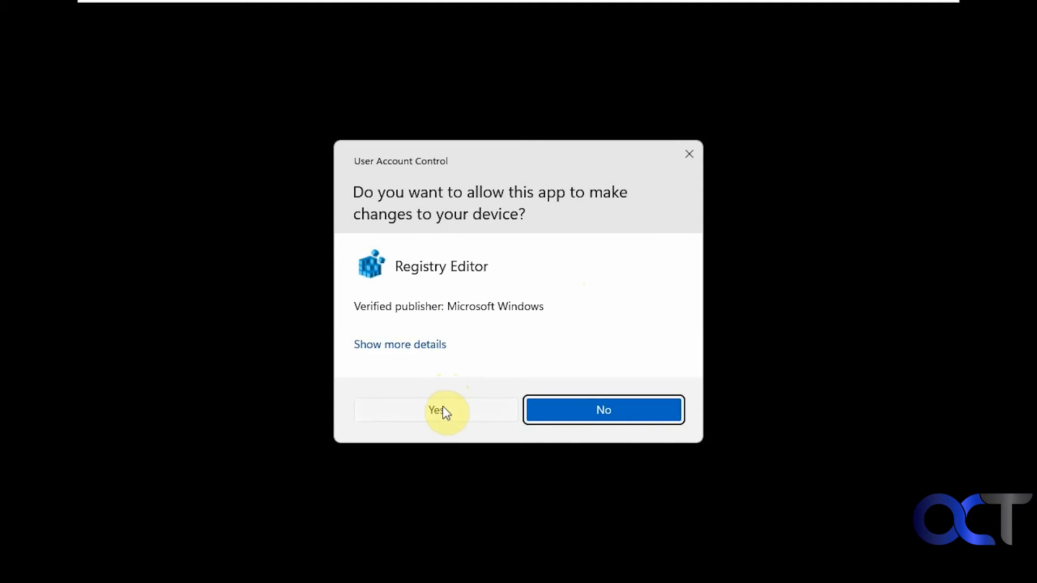
click(441, 411)
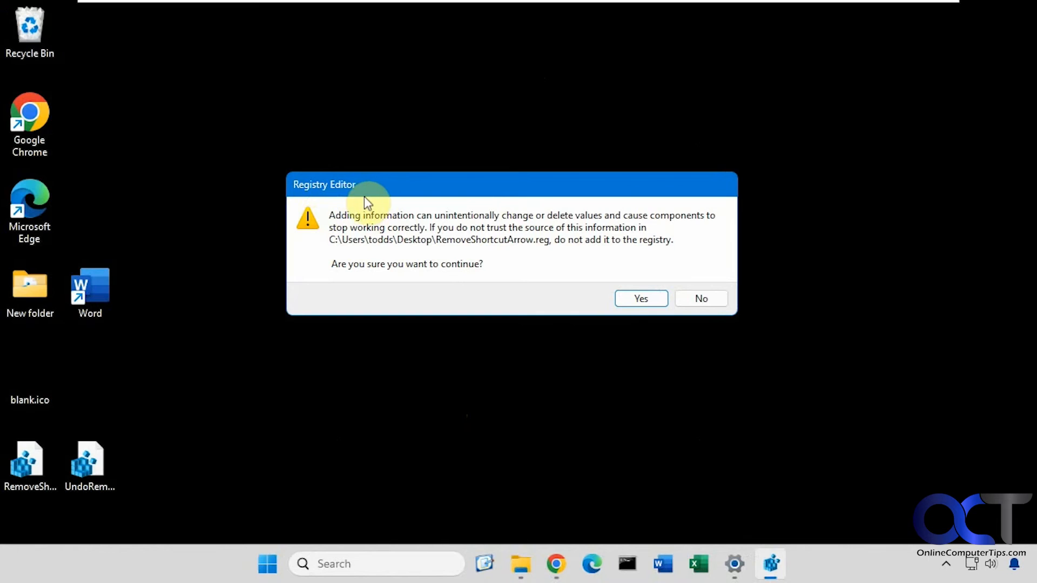
click(633, 293)
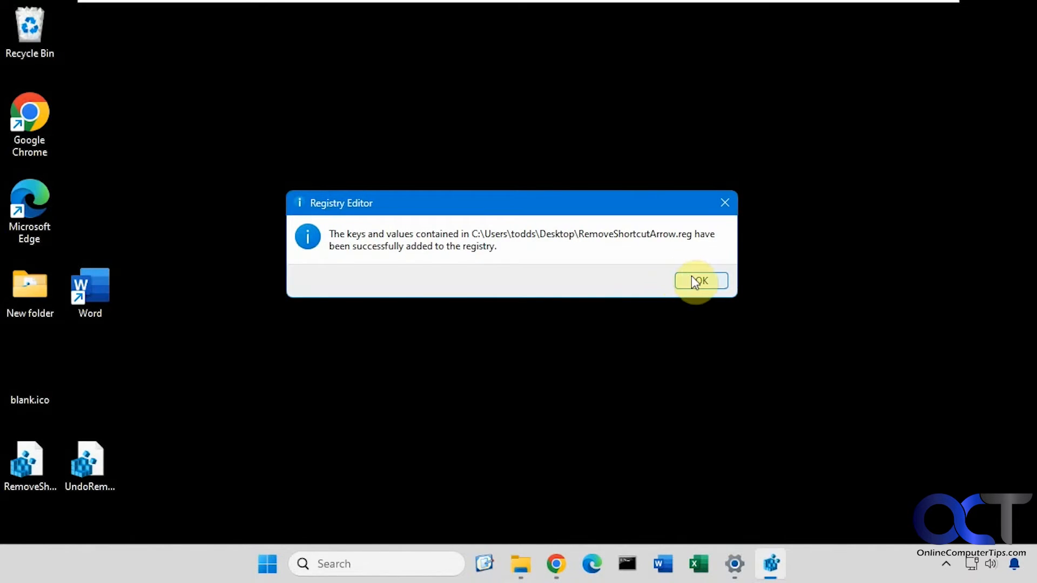
click(692, 278)
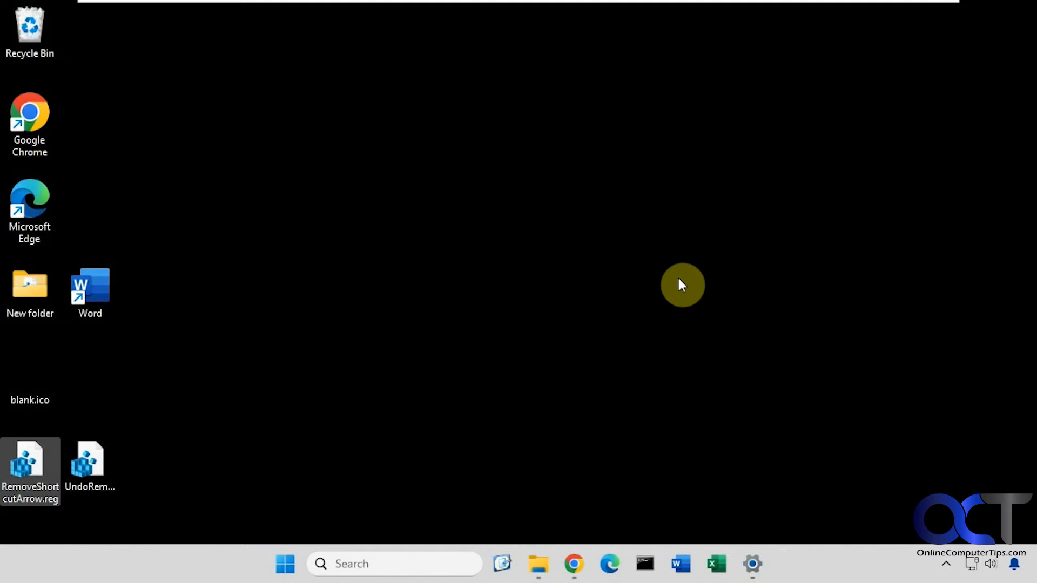
Step: Close the File Explorer window from its jump list and launch Task Manager from the taskbar menu
right_click(537, 567)
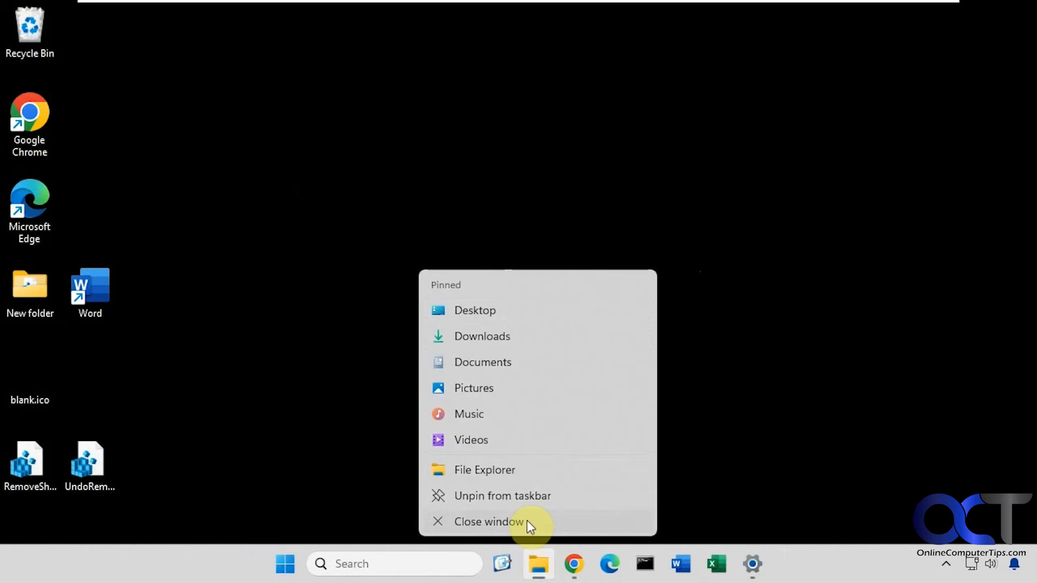
click(527, 521)
right_click(800, 562)
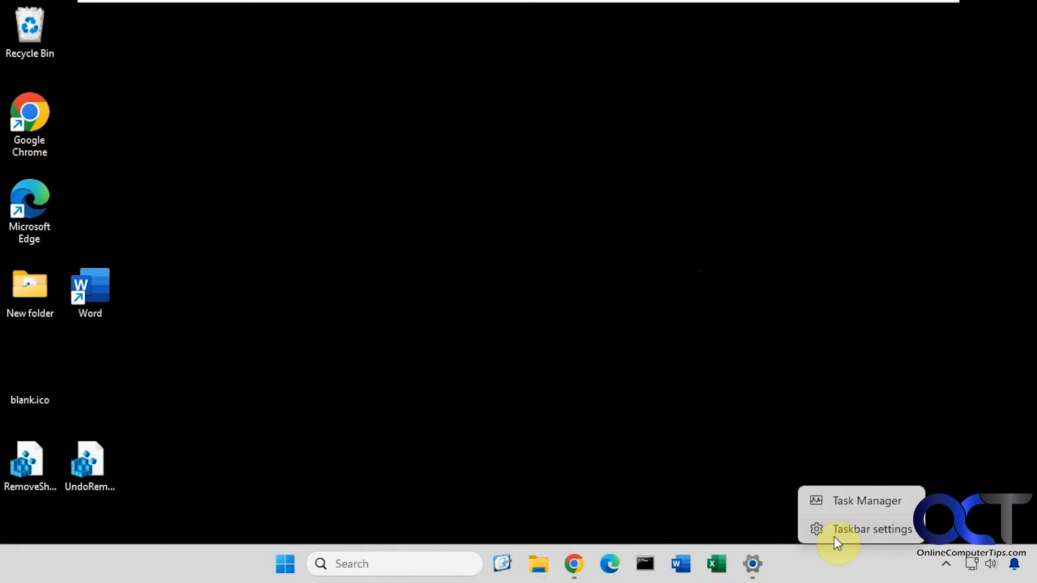
click(846, 503)
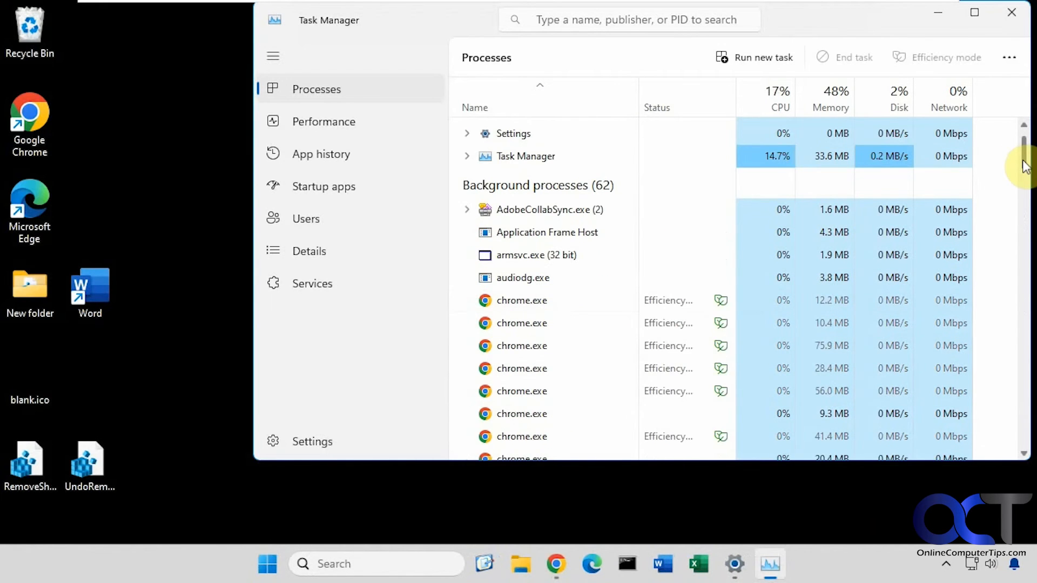
drag(1023, 167, 1023, 454)
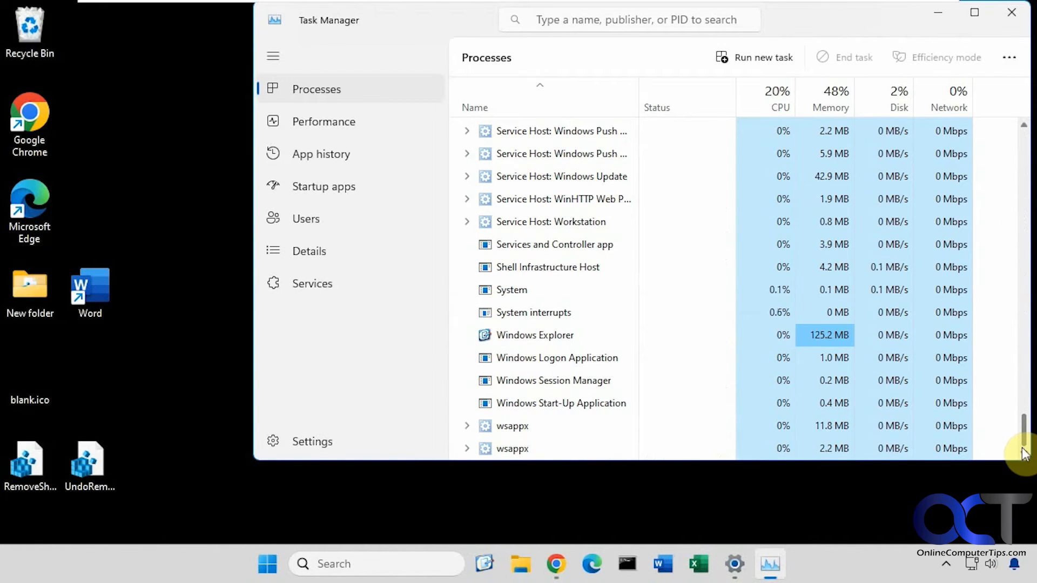
Step: Restart the Windows Explorer process so shortcut arrows disappear, then minimize Task Manager
click(519, 339)
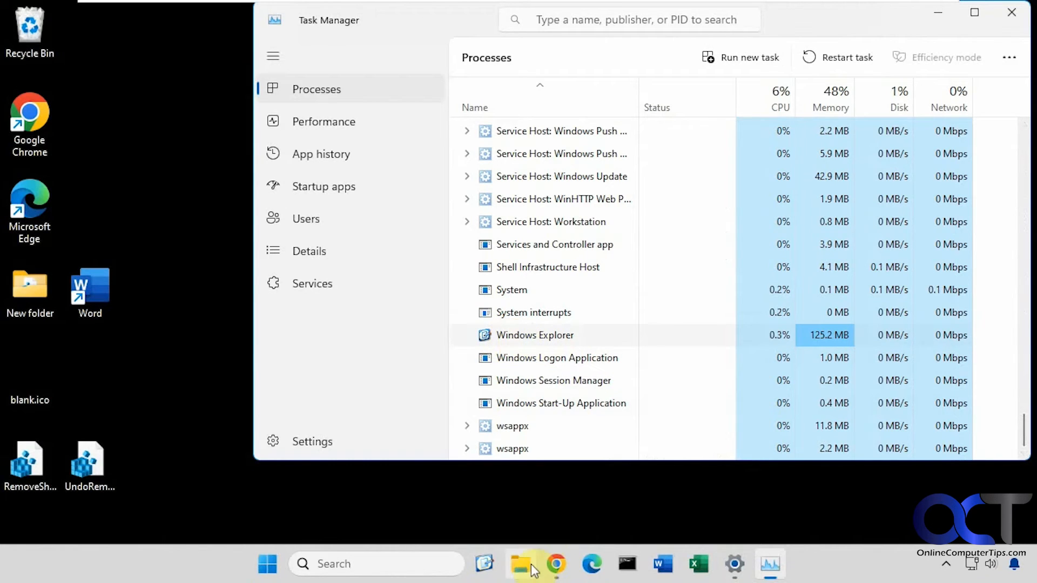
right_click(524, 335)
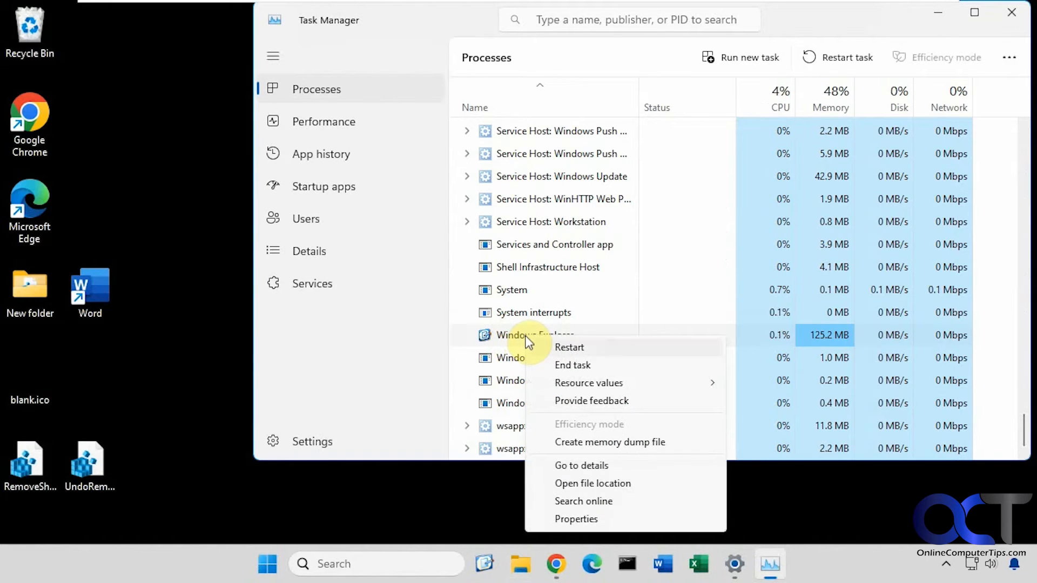
click(558, 349)
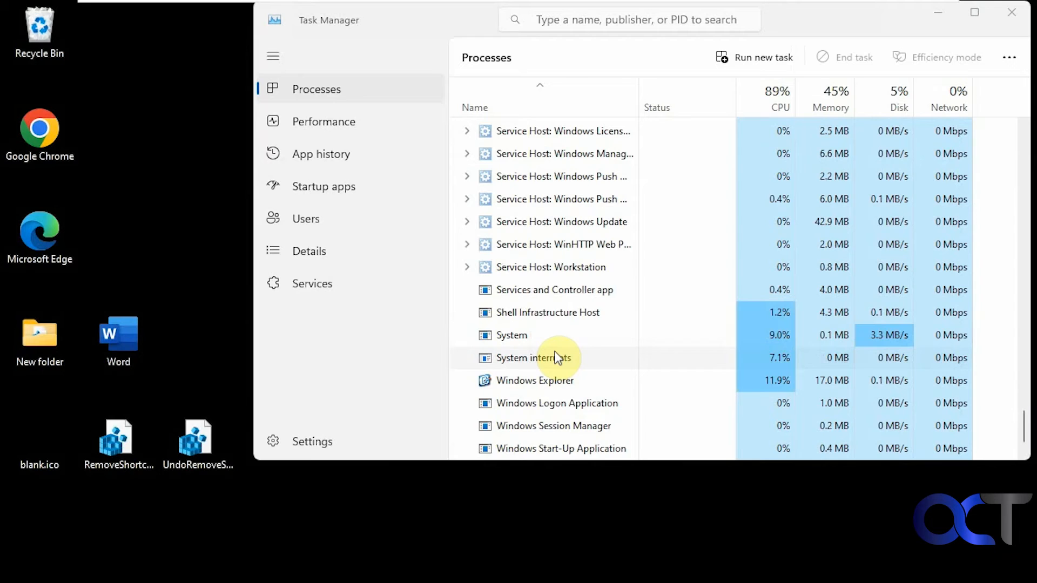
click(938, 20)
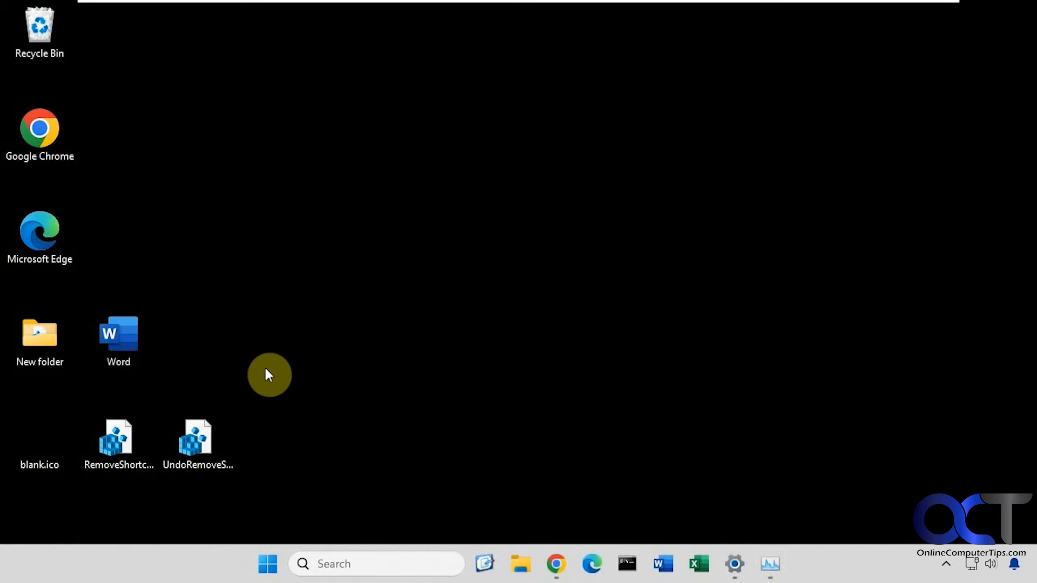
Step: Merge UndoRemoveShortcutArrow.reg into the registry to reverse the arrow removal
double_click(195, 453)
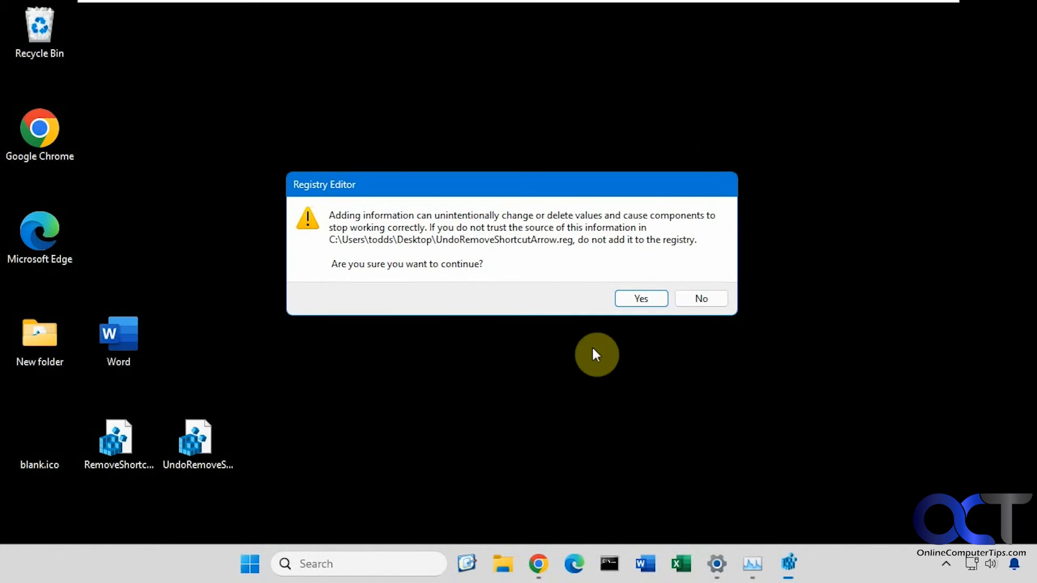
click(641, 298)
click(695, 280)
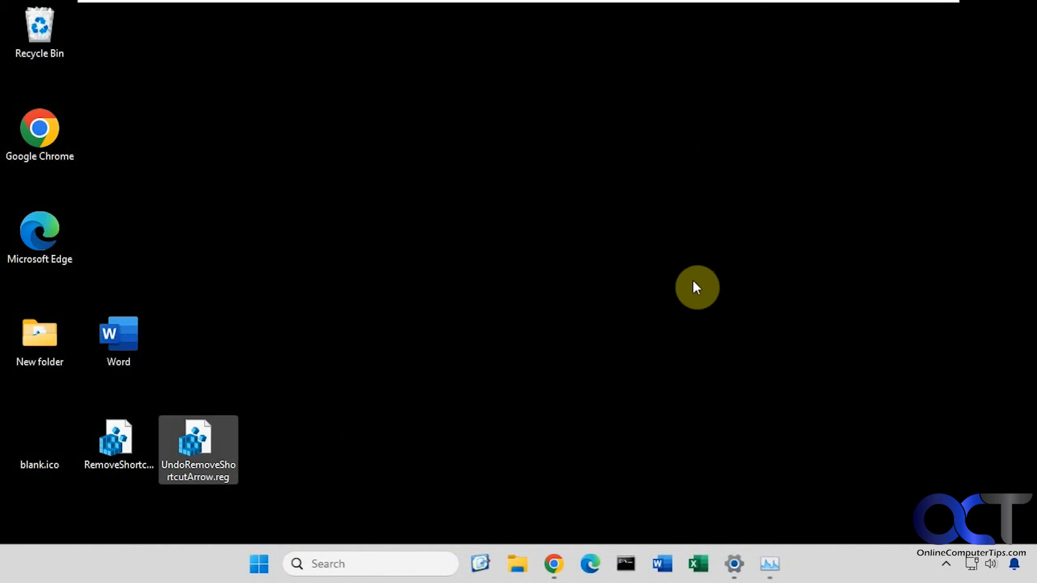
Step: Restart Windows Explorer from Task Manager so shortcut arrows return, then minimize Task Manager
click(772, 556)
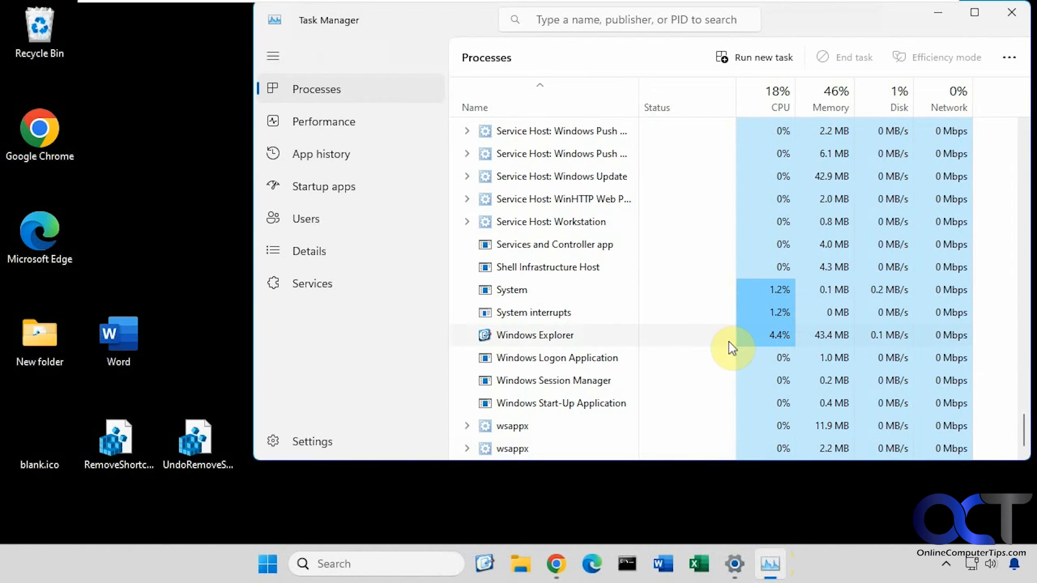
right_click(544, 339)
click(577, 349)
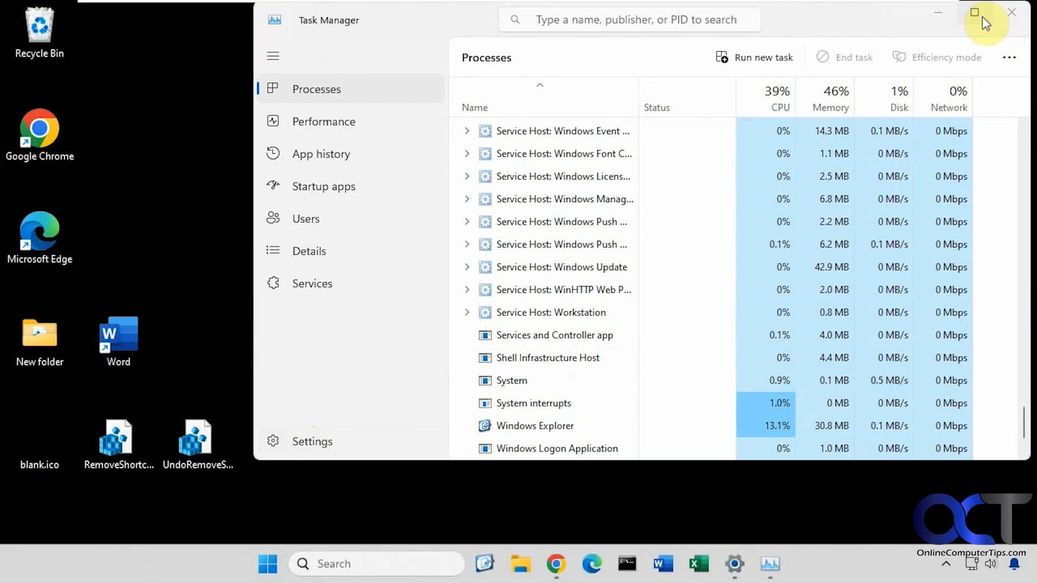
click(936, 16)
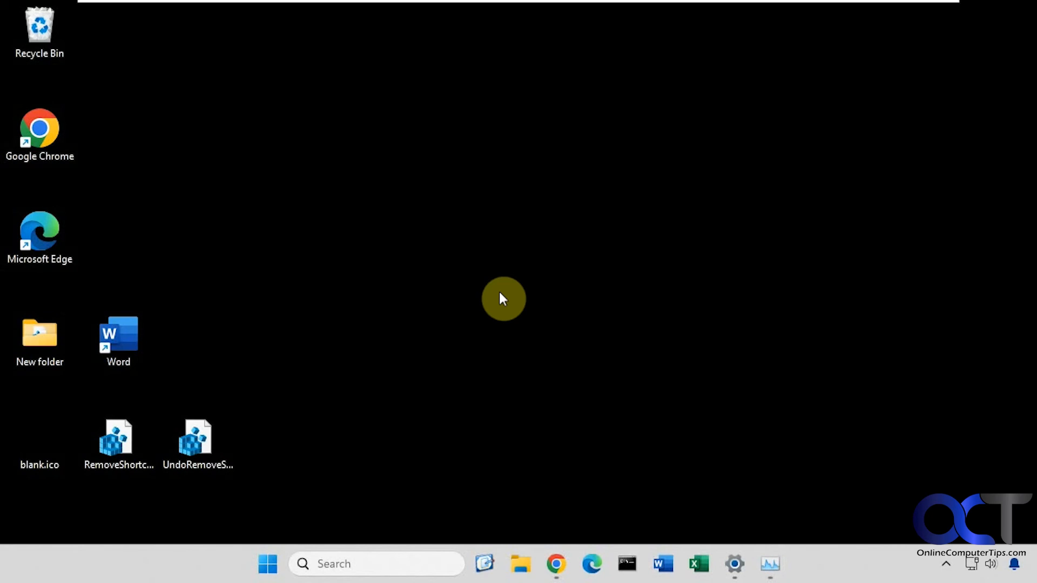